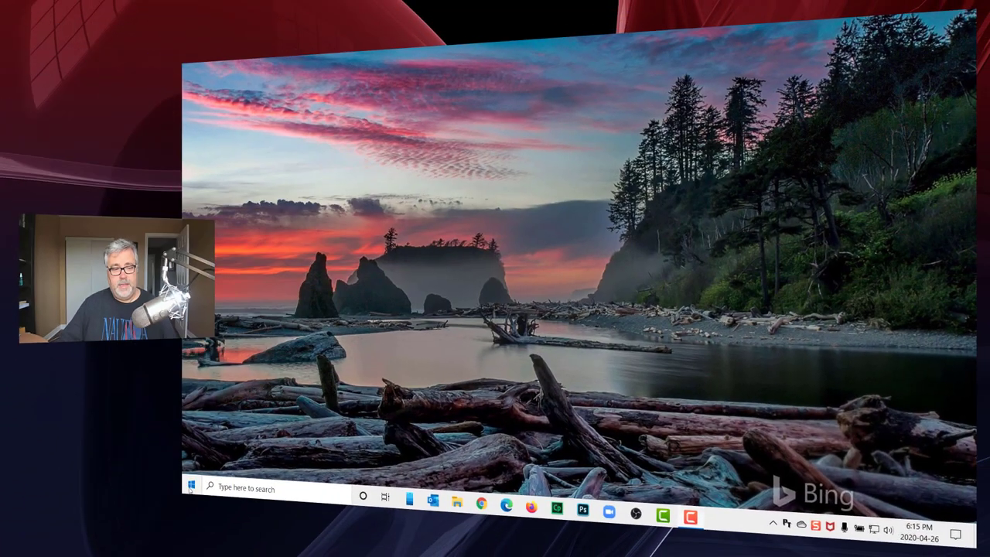
- Launch Microsoft Store and search for 'Microsoft' to find the Windows File Manager listing
key(super)
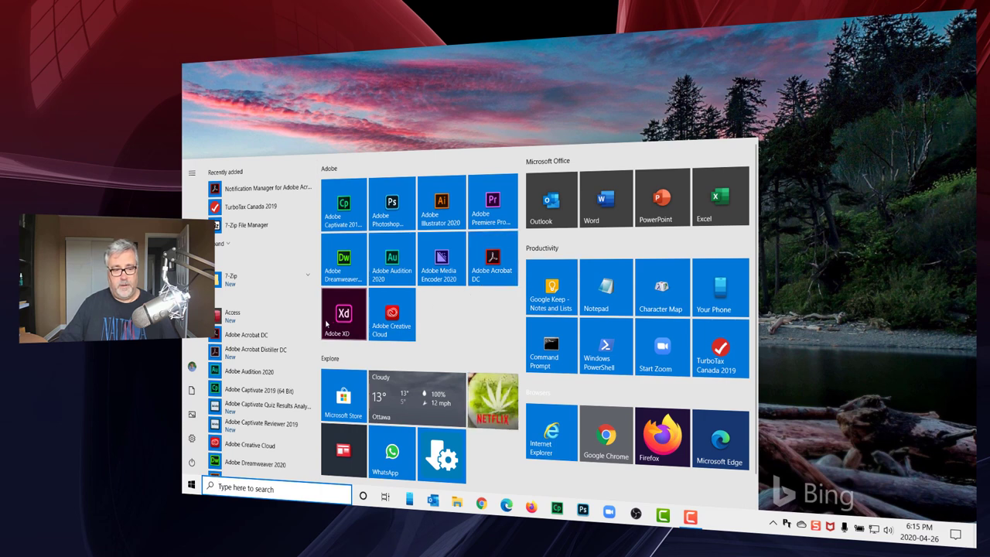
text(st)
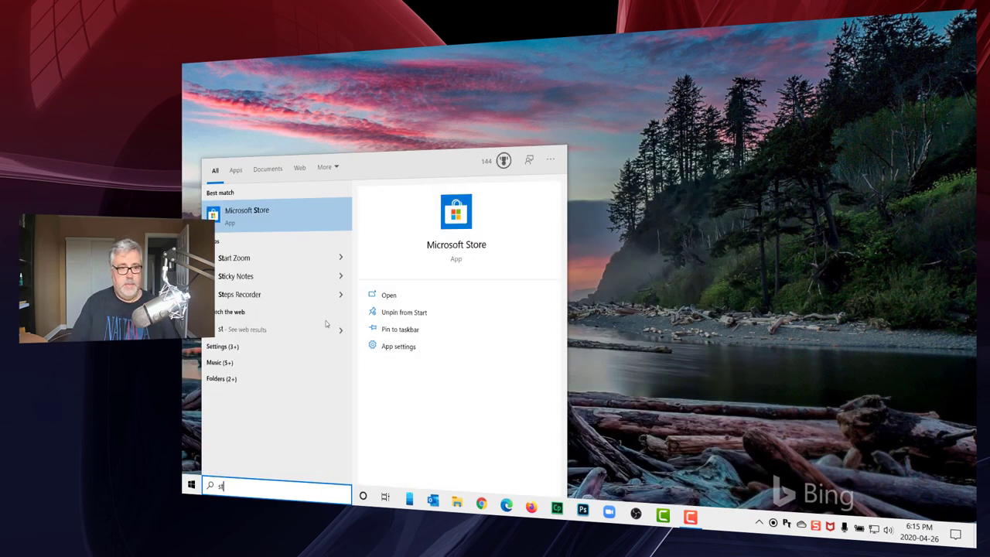
key(Return)
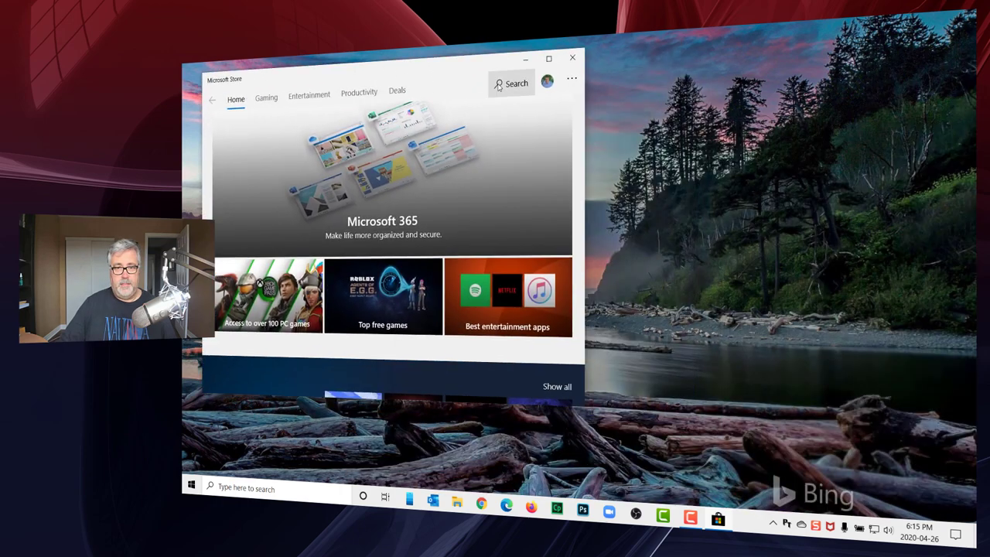
click(511, 83)
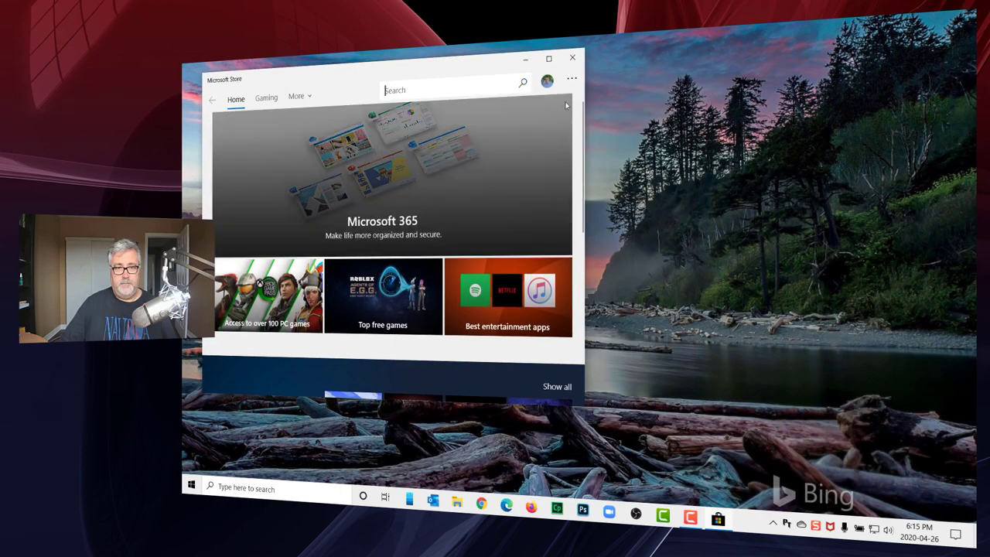
text(Microsoft)
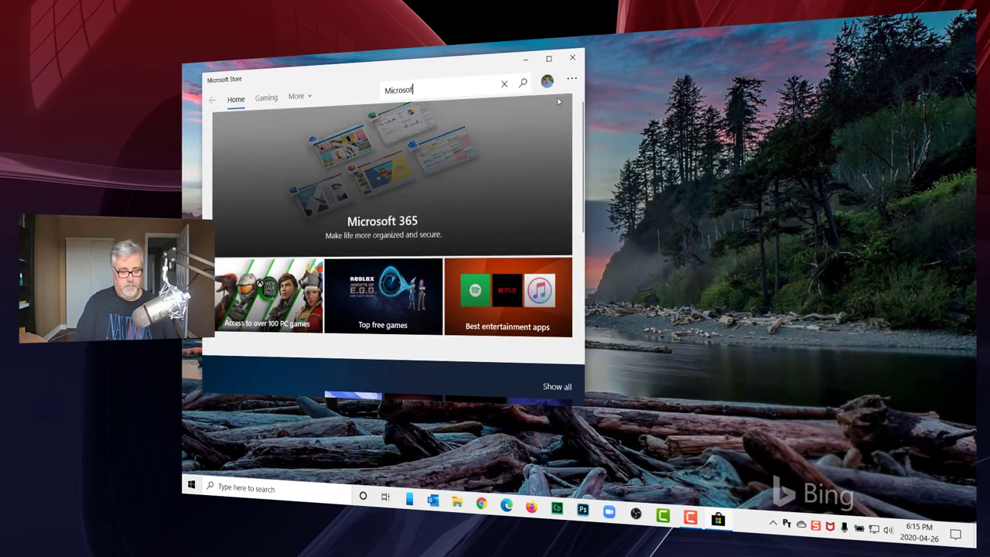
key(Return)
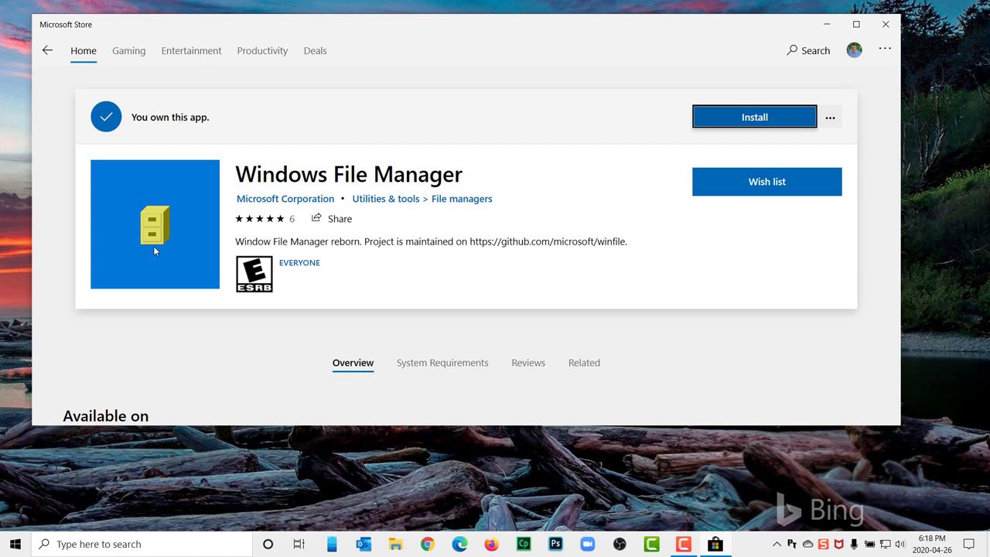
- Install Windows File Manager from its Microsoft Store page
click(755, 118)
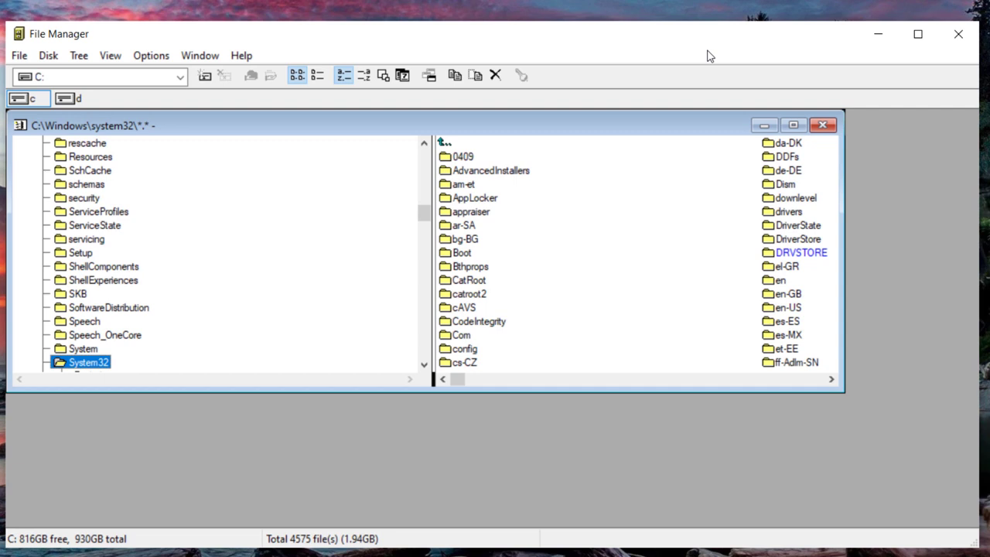
- Show File Manager's About details (version 10.1.3.0, MIT license) and widen the browser window
click(241, 55)
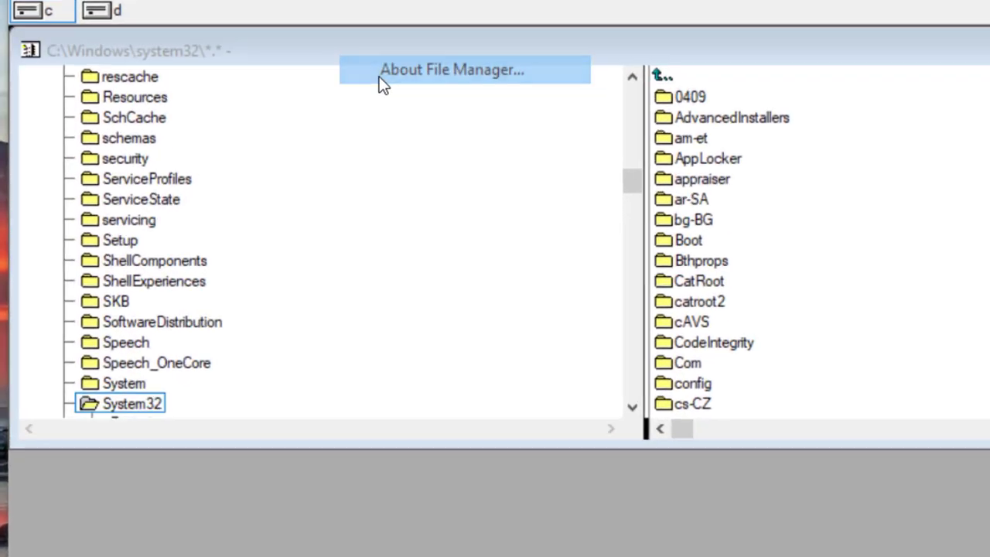
click(263, 134)
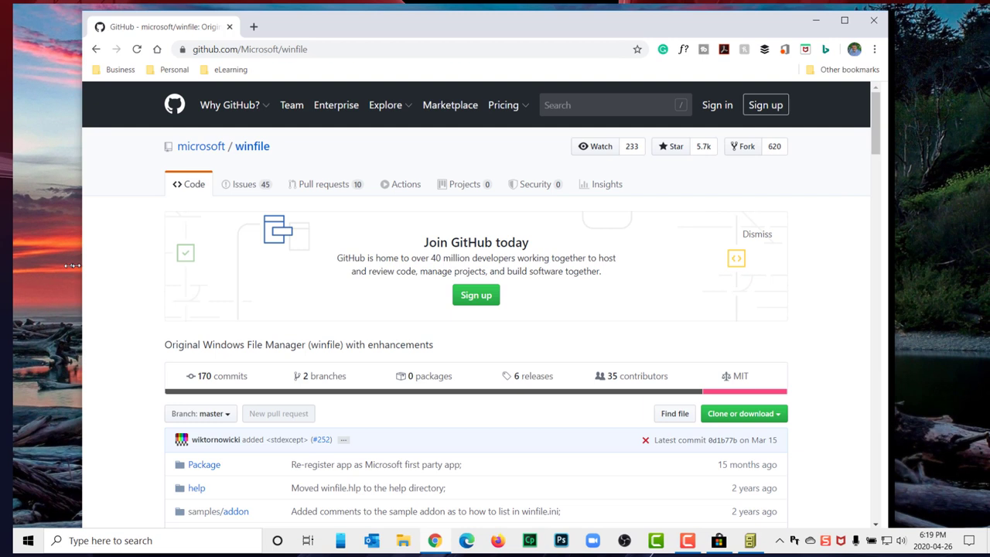
drag(72, 266, 68, 272)
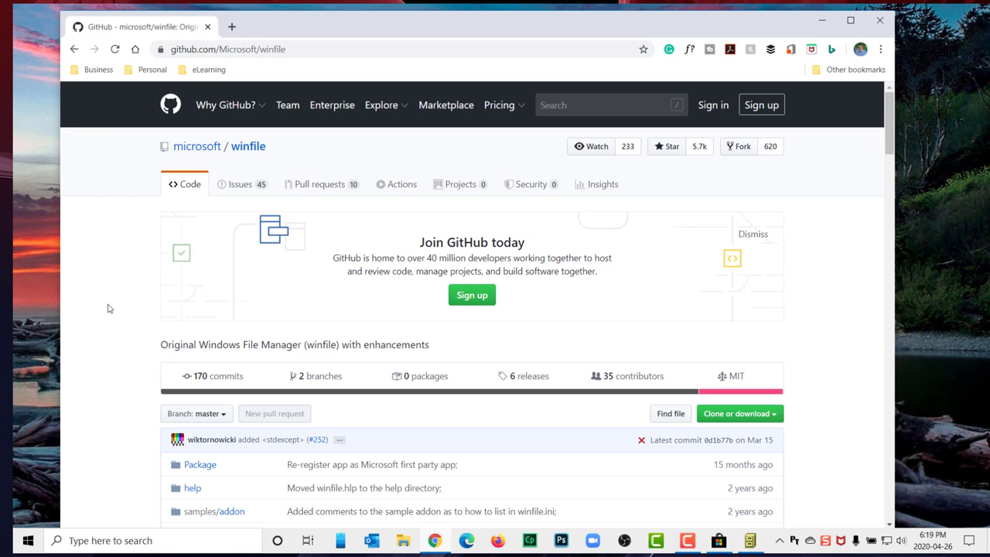
- Scroll down the microsoft/winfile GitHub repository to read its README
scroll(109, 308, down, 3)
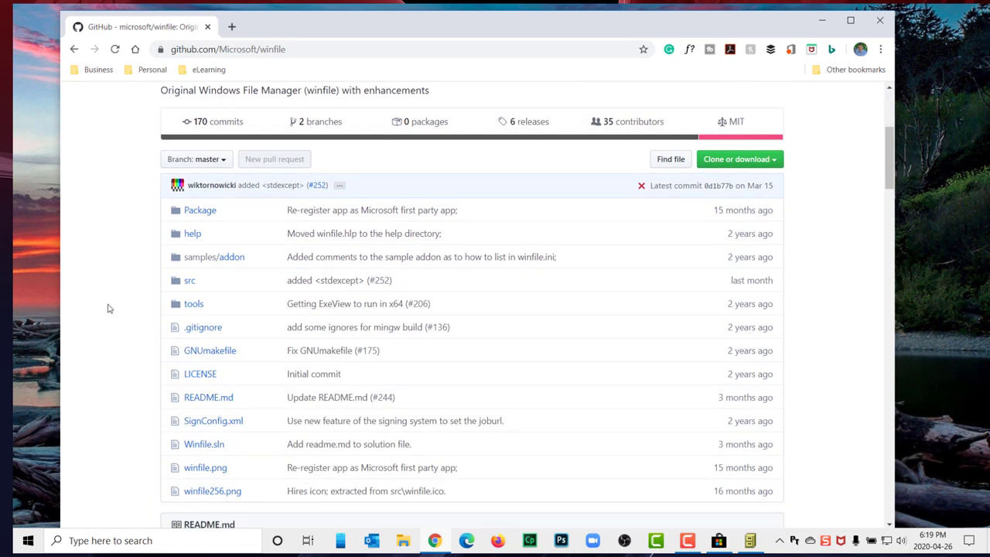
scroll(109, 309, down, 2)
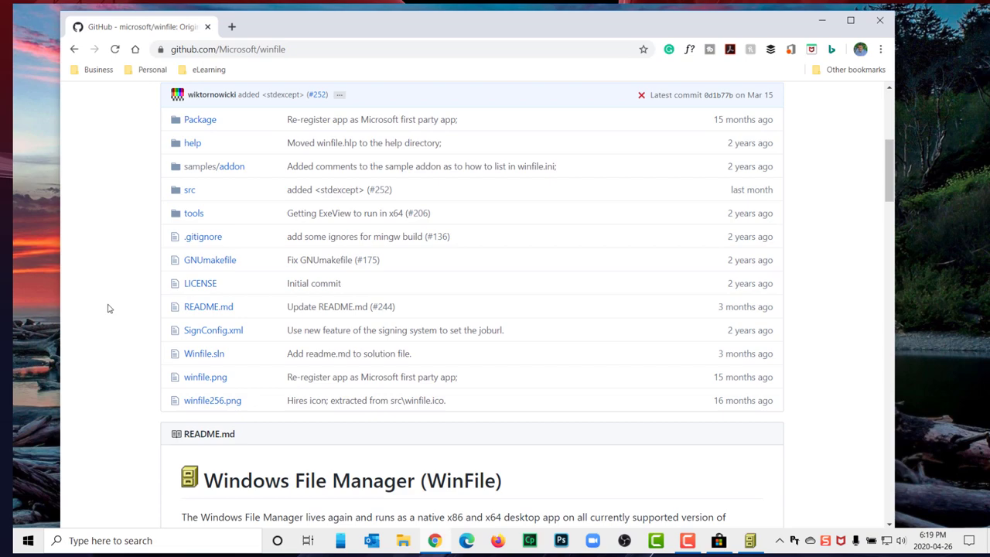
scroll(109, 309, down, 3)
scroll(109, 308, down, 1)
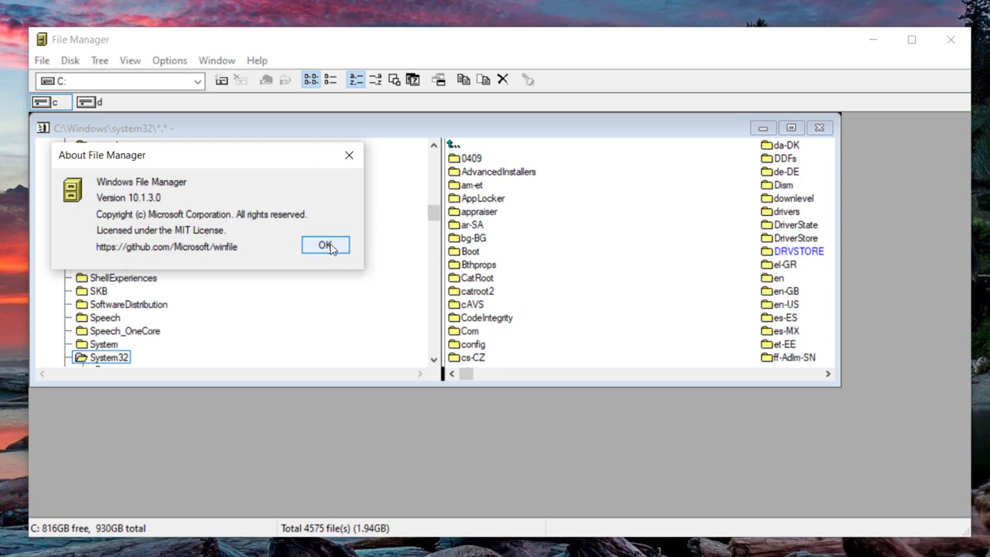
- Close the About dialog and expand Users and the user's profile folder in the tree
click(326, 245)
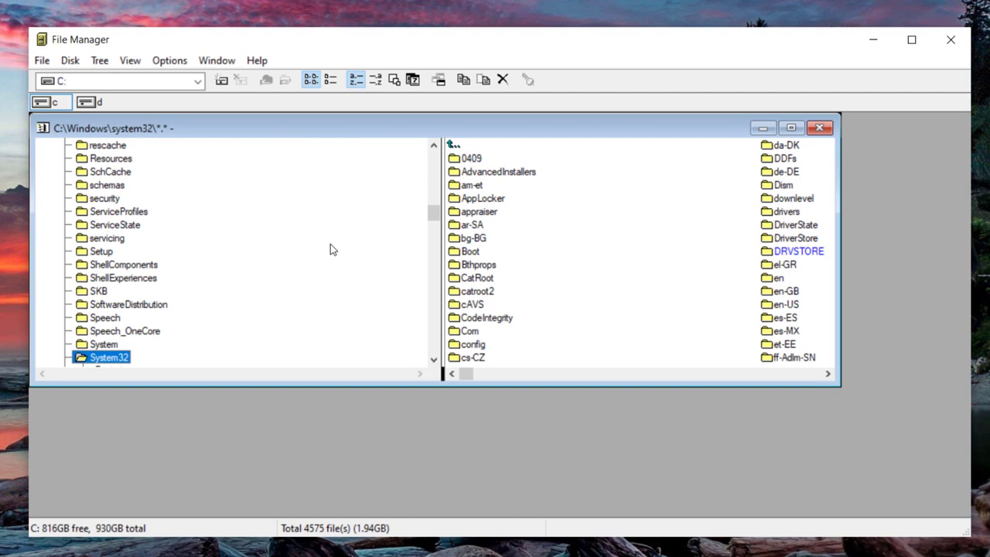
scroll(154, 250, up, 4)
scroll(151, 249, up, 5)
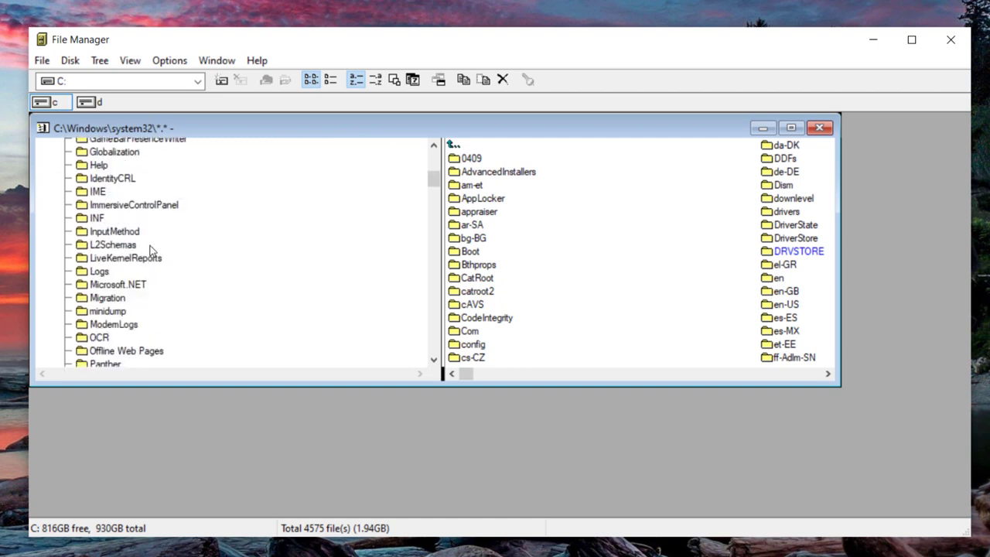
scroll(150, 242, up, 8)
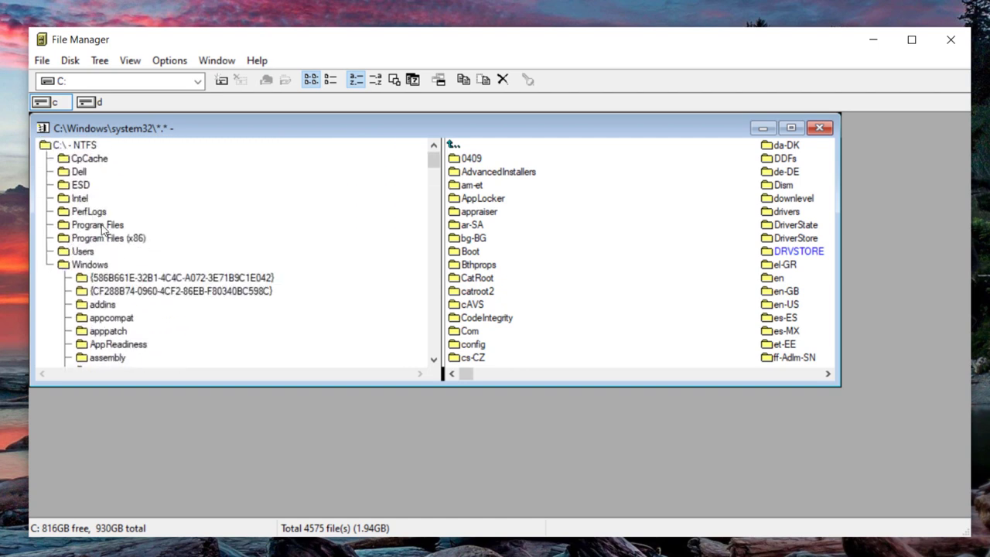
double_click(83, 252)
click(107, 266)
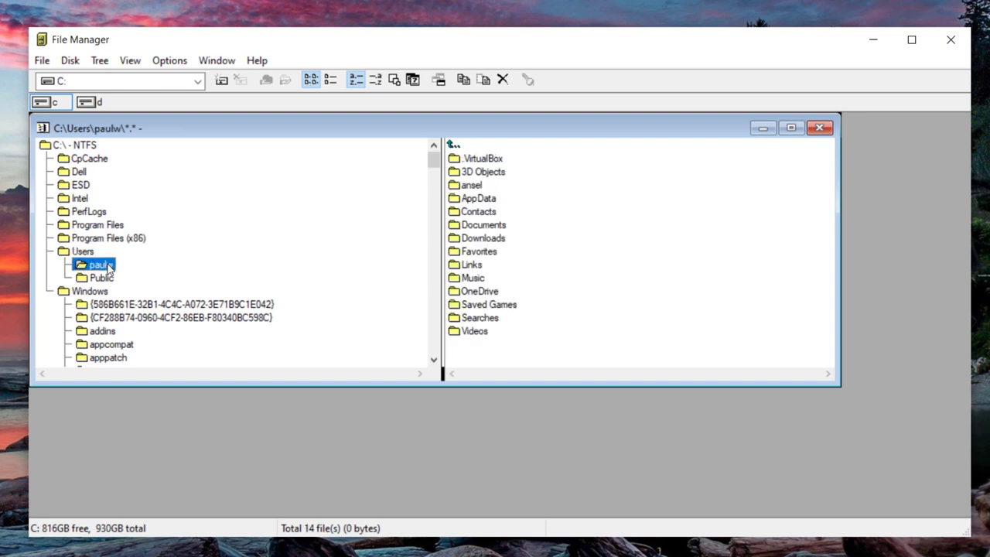
double_click(100, 266)
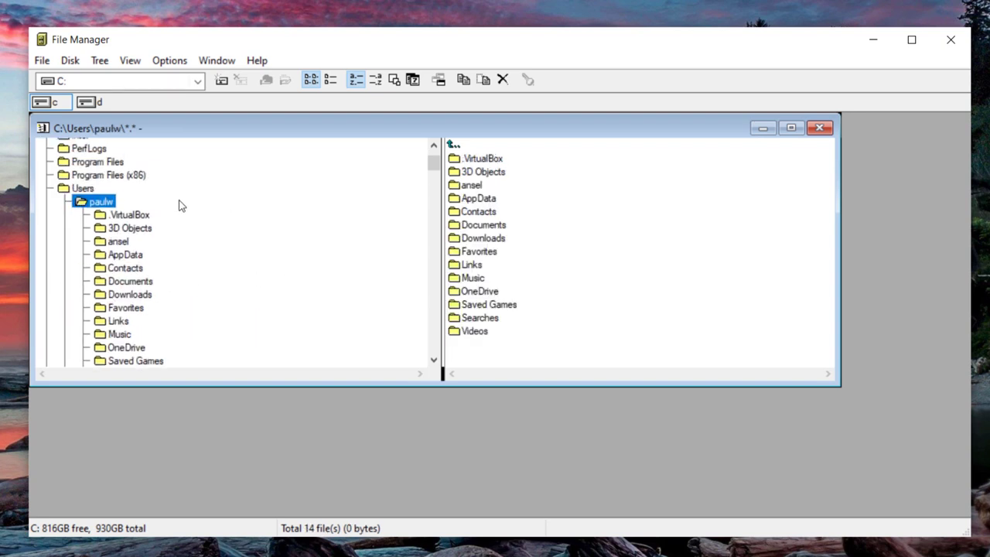
- Open the OneDrive folder and enlarge its window to show its 68 items
scroll(179, 205, up, 2)
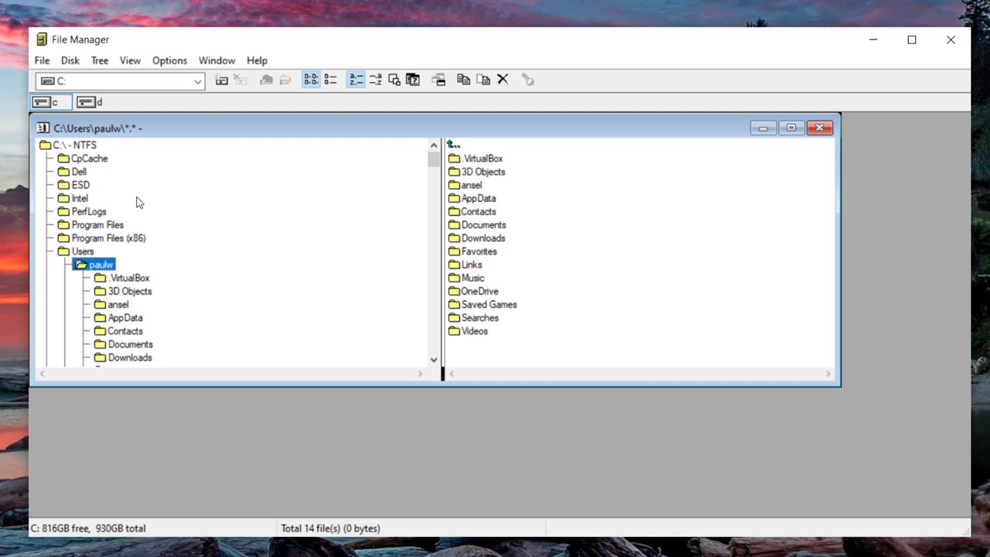
click(586, 220)
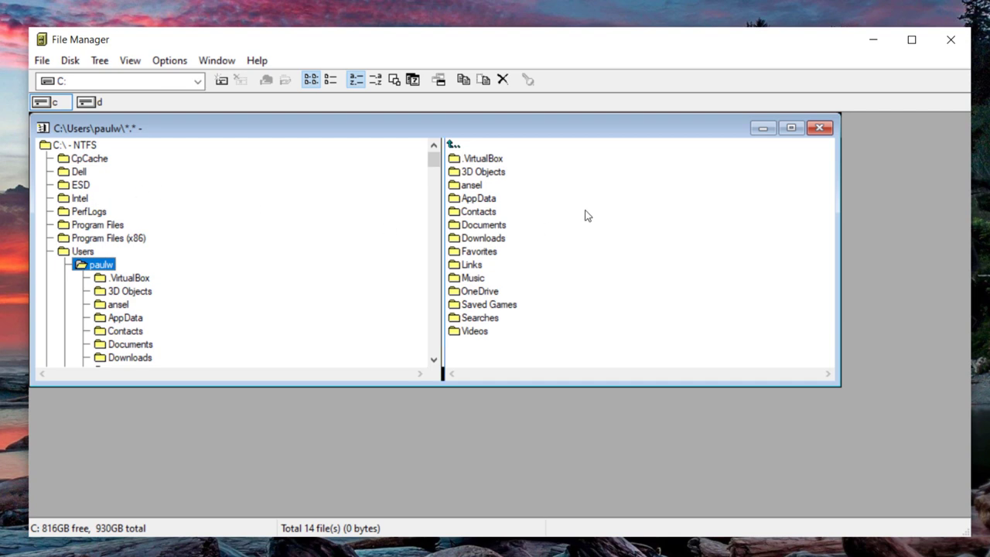
double_click(474, 291)
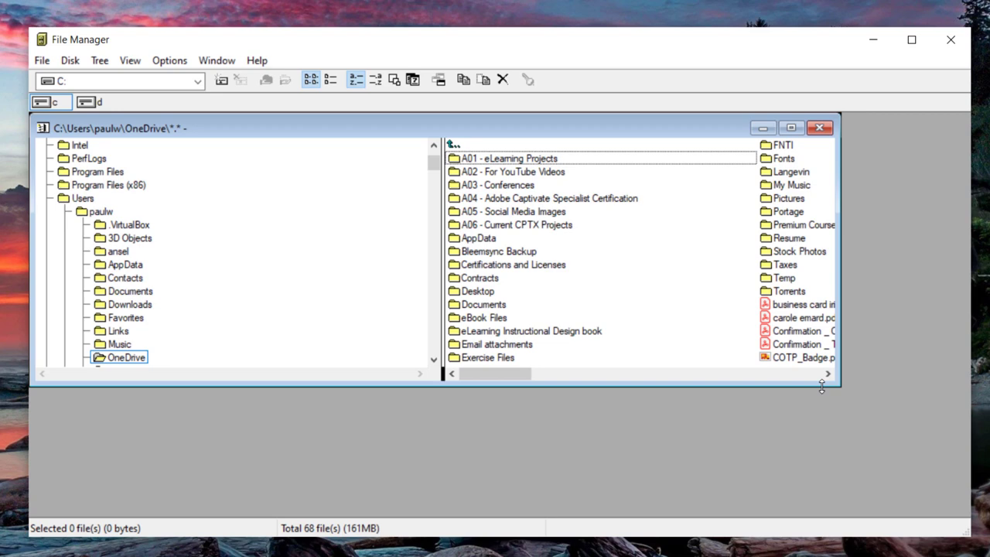
drag(841, 386, 927, 477)
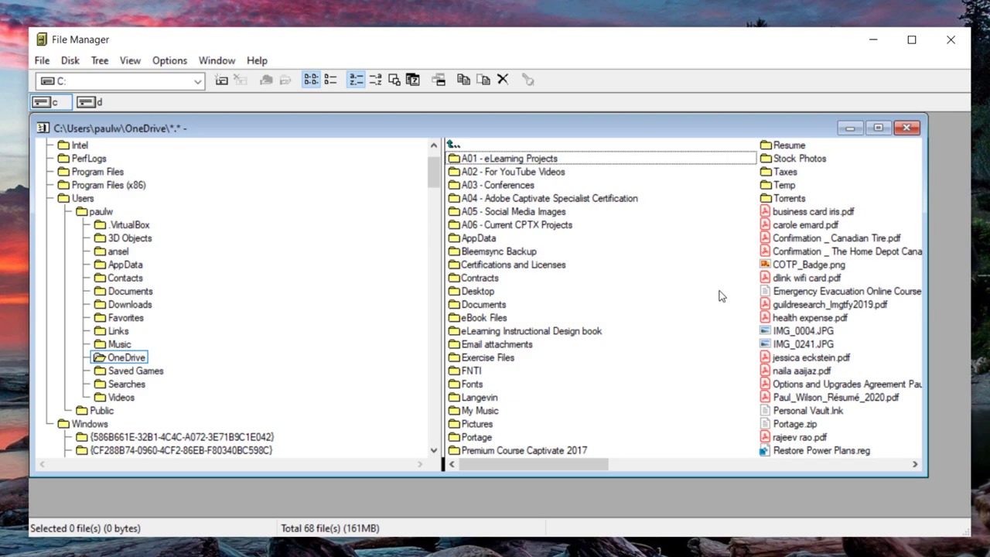
click(808, 252)
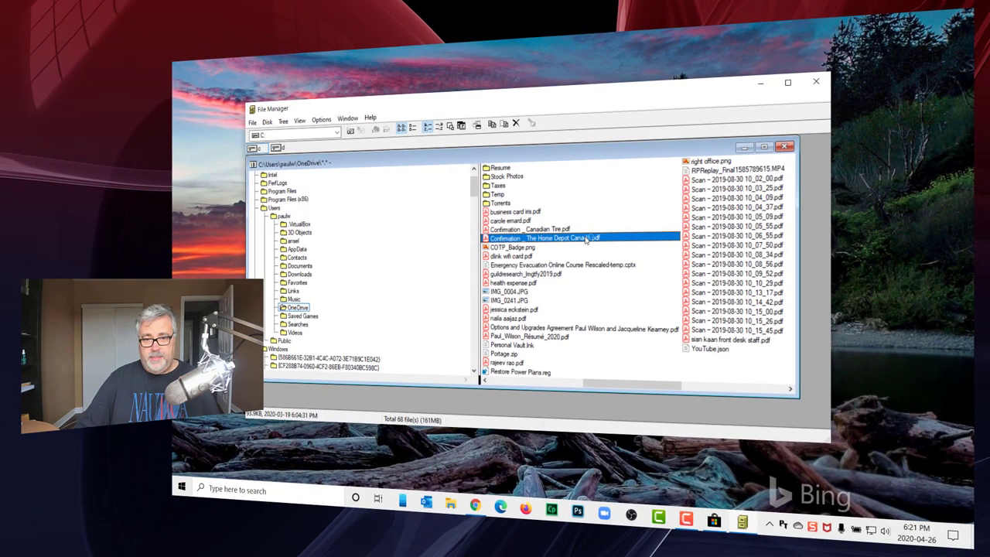
double_click(586, 239)
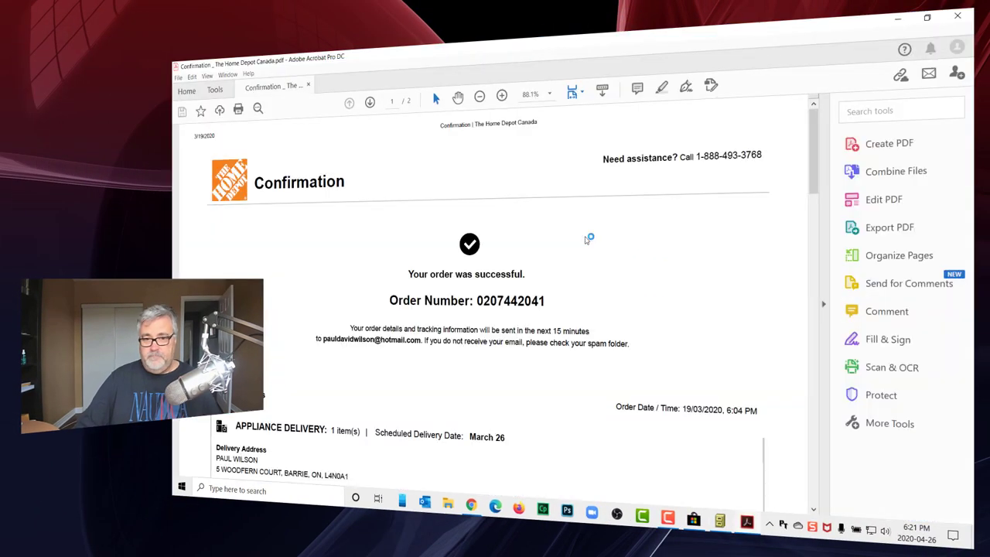
click(959, 16)
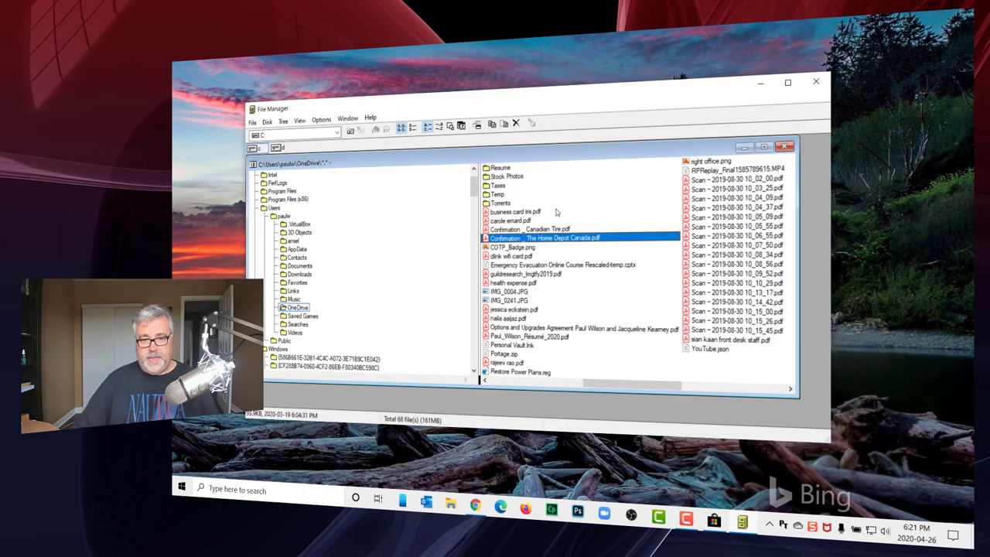
click(510, 293)
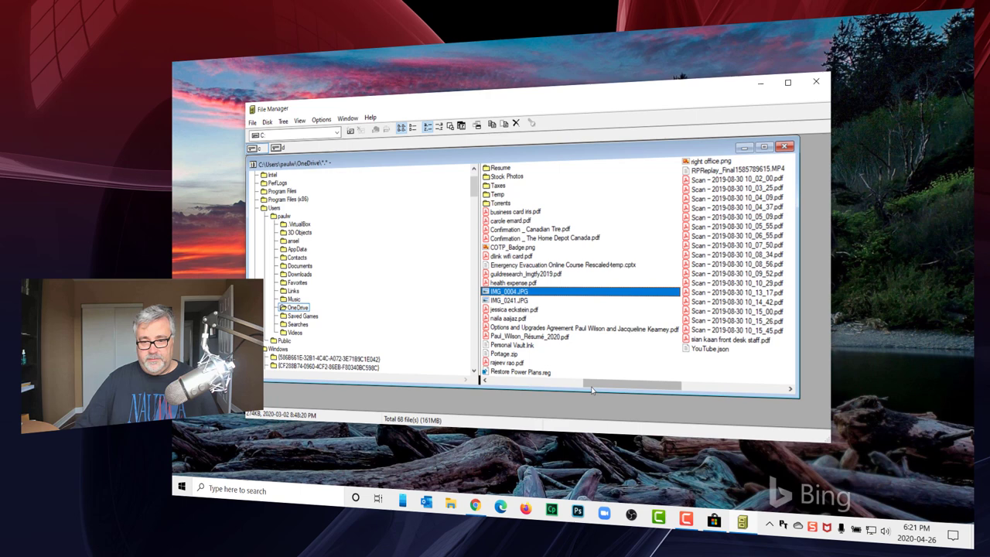
drag(588, 385, 551, 387)
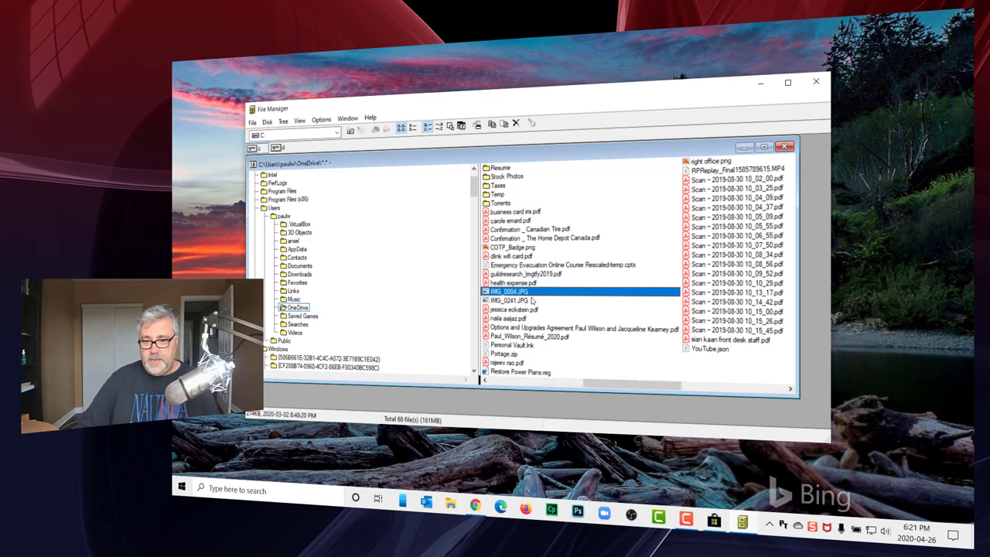
click(565, 386)
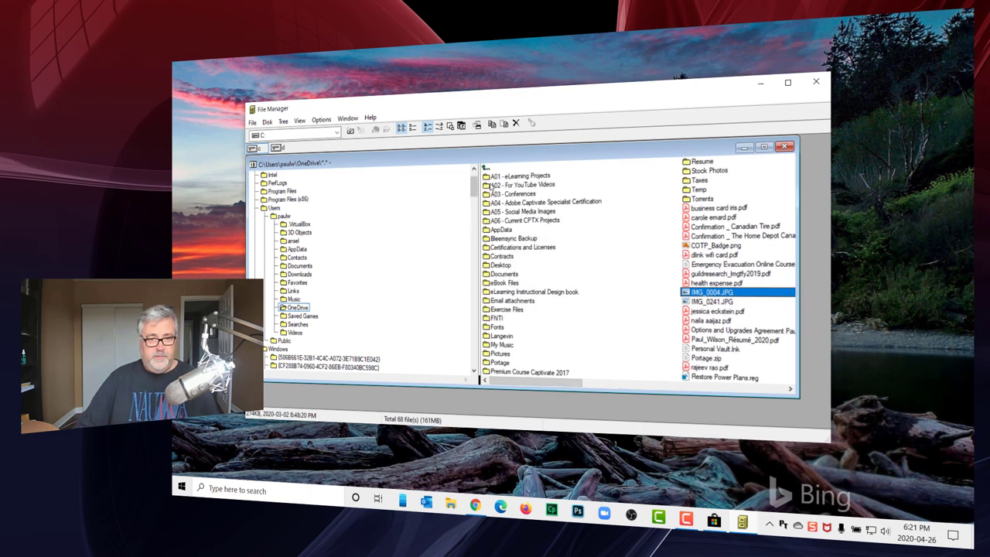